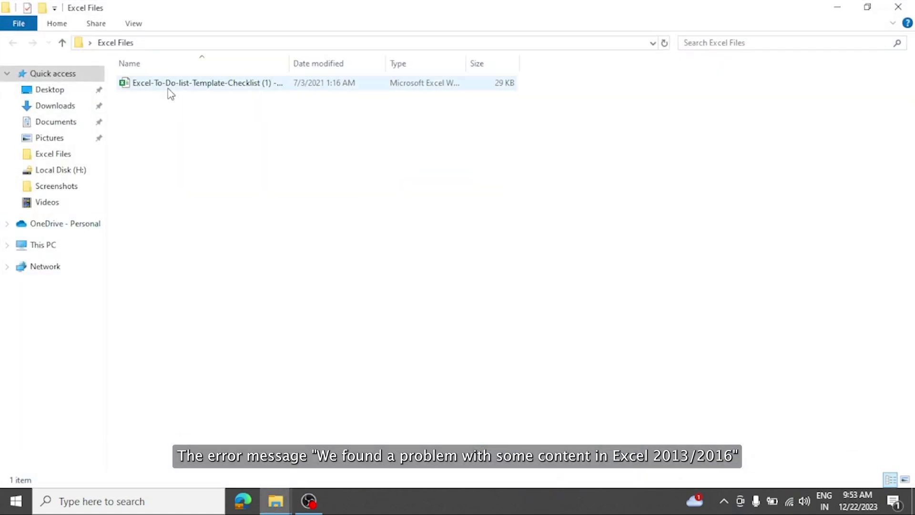
# Step: Open the Excel-To-Do-list-Template-Checklist workbook from the Excel Files folder in Excel
pyautogui.click(176, 84)
pyautogui.doubleClick(176, 83)
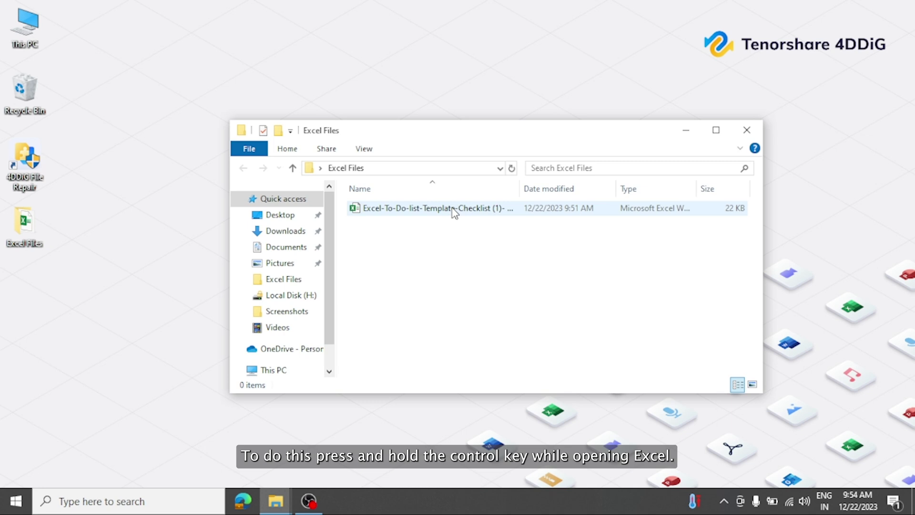
# Step: Open the to-do list workbook in Excel Safe Mode and select part of its question table
pyautogui.keyDown('ctrl'); pyautogui.doubleClick(454, 209); pyautogui.keyUp('ctrl')
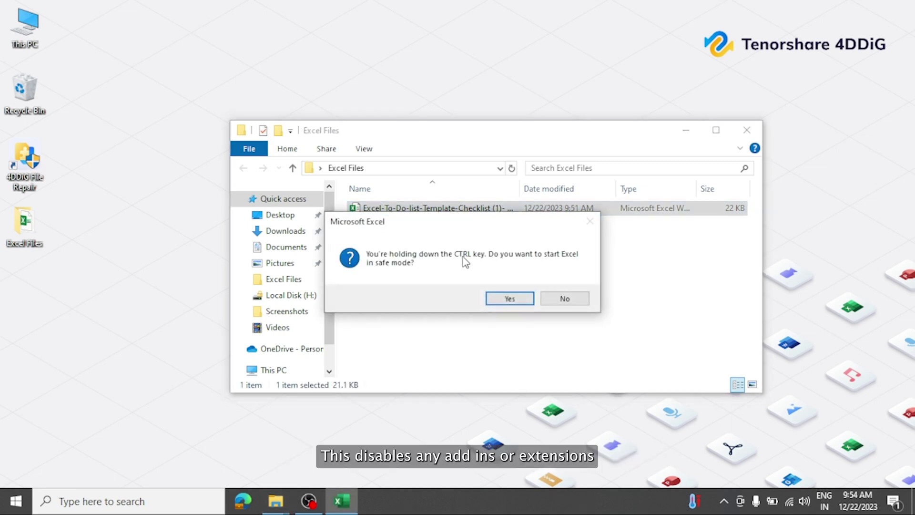
pyautogui.click(509, 299)
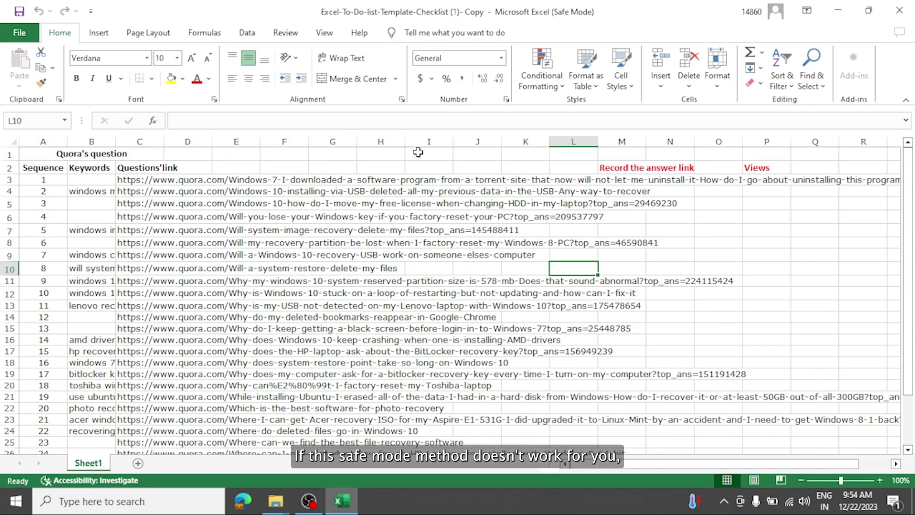
pyautogui.moveTo(80, 184); pyautogui.dragTo(422, 306)
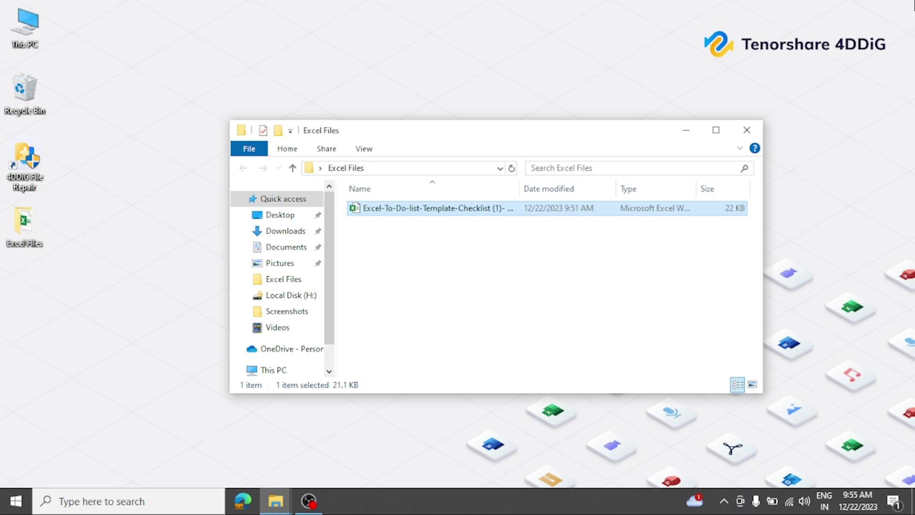
# Step: Open the corrupted workbook normally and copy the whole Quora question table, A1:Q31
pyautogui.press('Return')
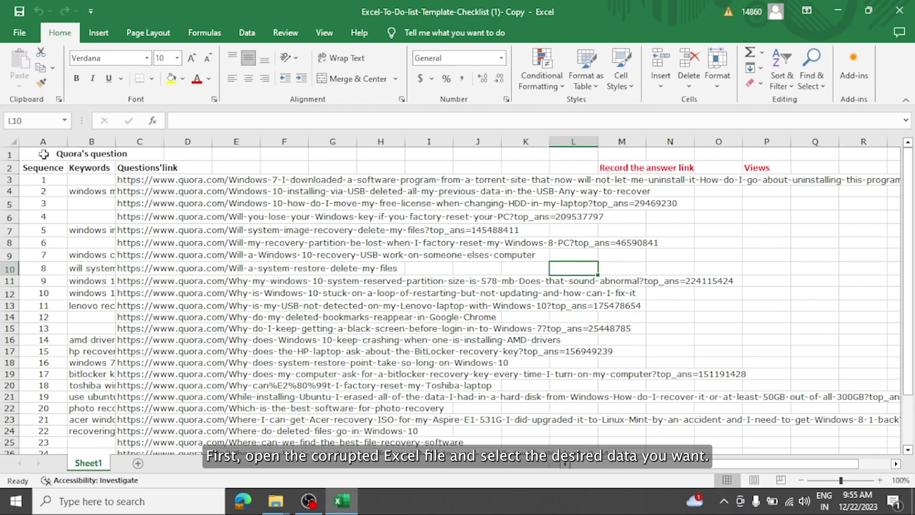
pyautogui.moveTo(41, 153); pyautogui.dragTo(801, 432)
pyautogui.scroll(2, 800, 432)
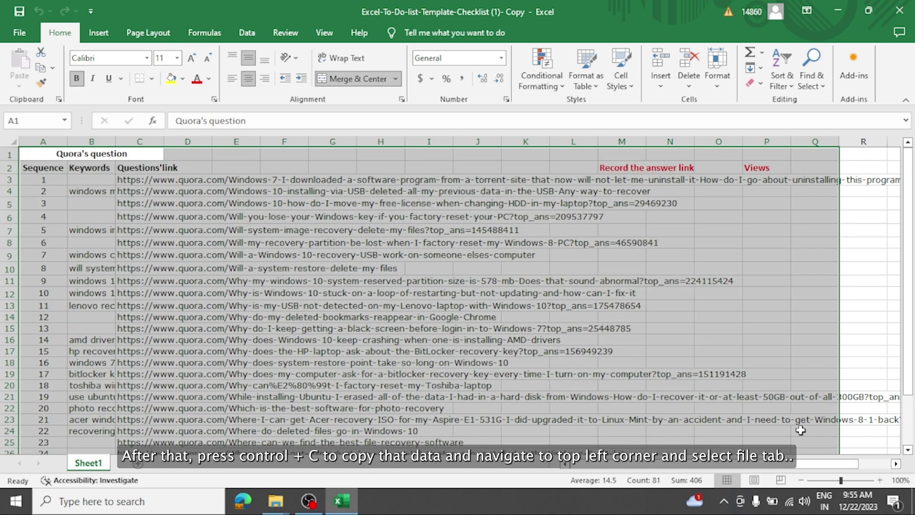
pyautogui.hotkey('ctrl', 'c')
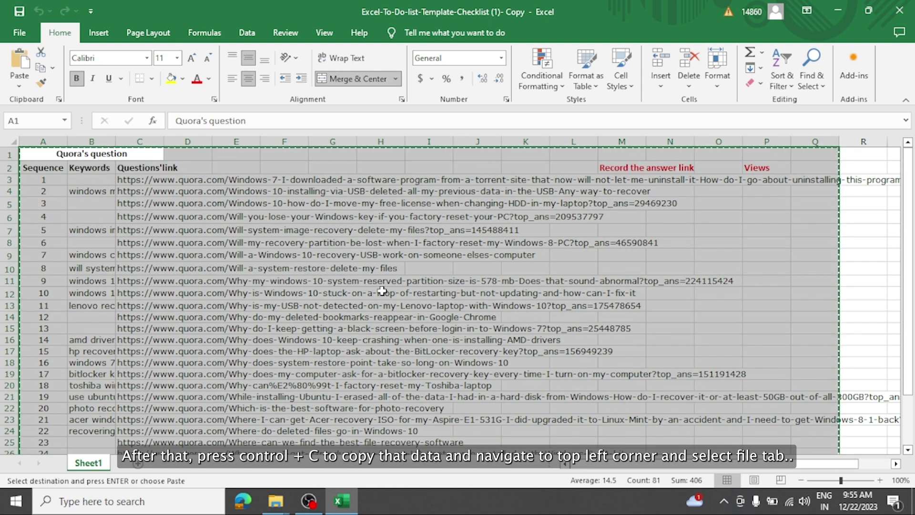
# Step: Paste the table into a new blank workbook, Book1, and save it
pyautogui.click(19, 32)
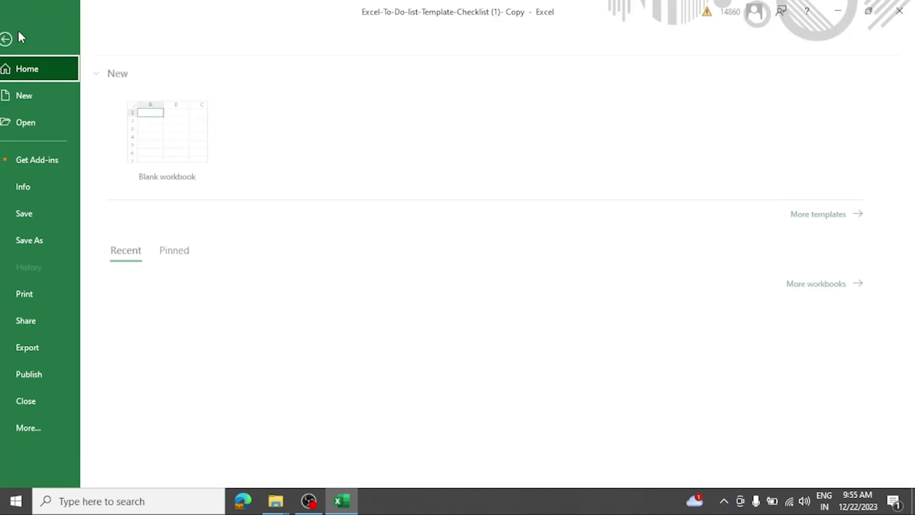
pyautogui.click(41, 97)
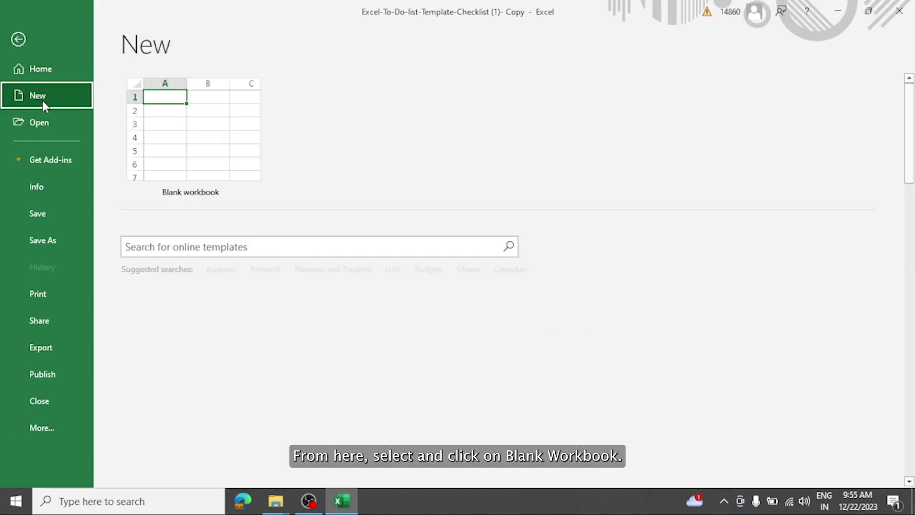
pyautogui.click(220, 156)
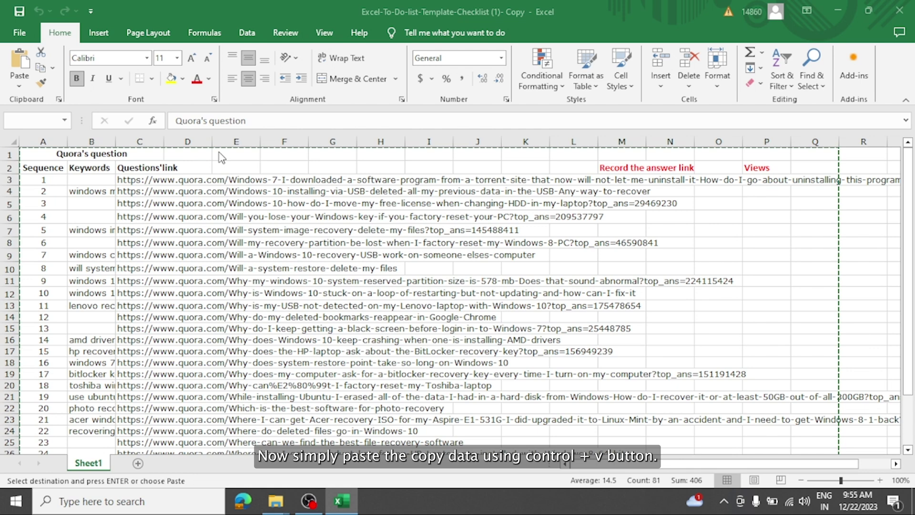
pyautogui.hotkey('ctrl', 'v')
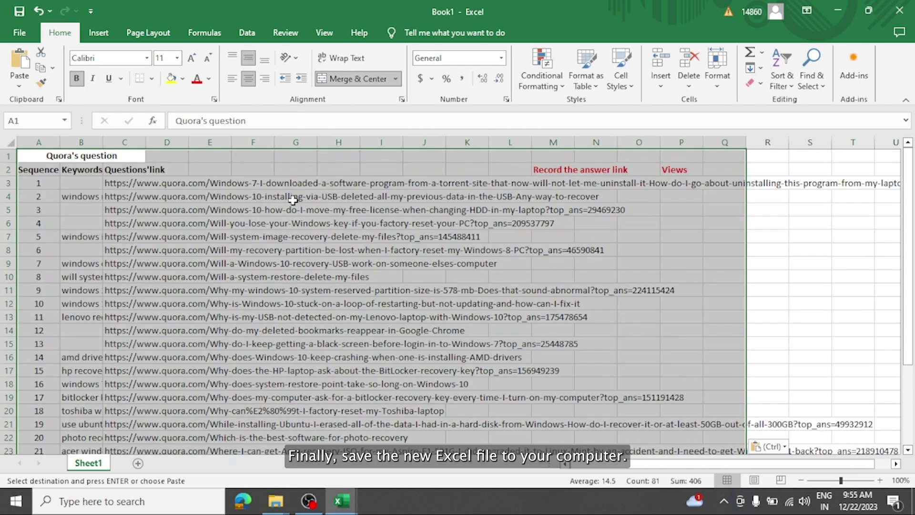
pyautogui.click(19, 12)
pyautogui.click(328, 313)
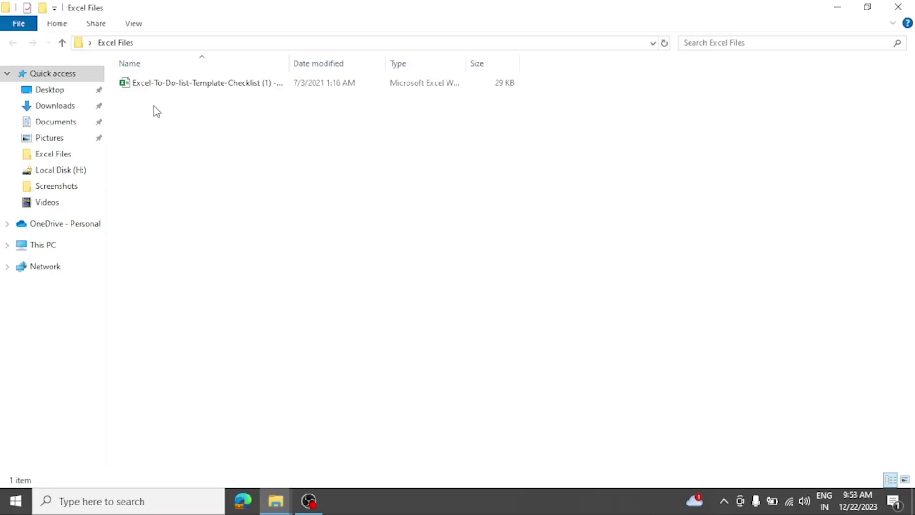
# Step: Launch Excel and select the corrupted to-do list workbook in File > Open > This PC
pyautogui.doubleClick(176, 83)
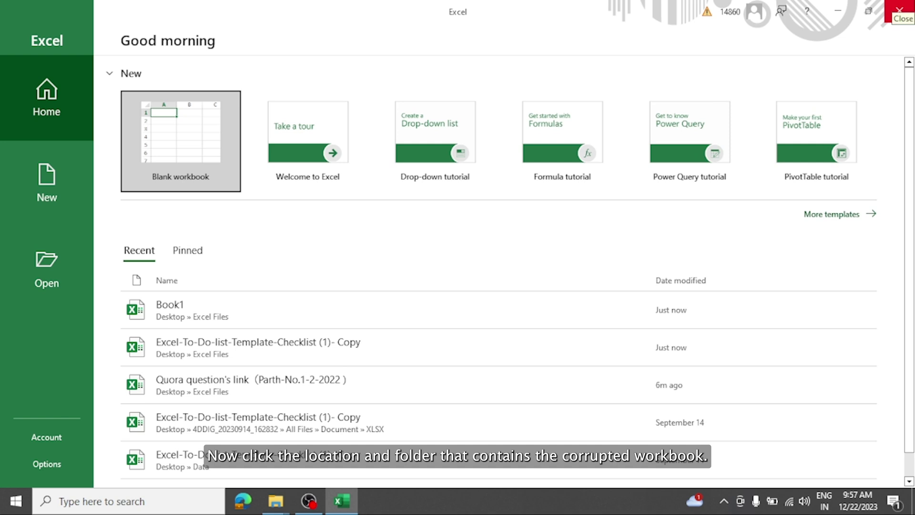
pyautogui.click(53, 277)
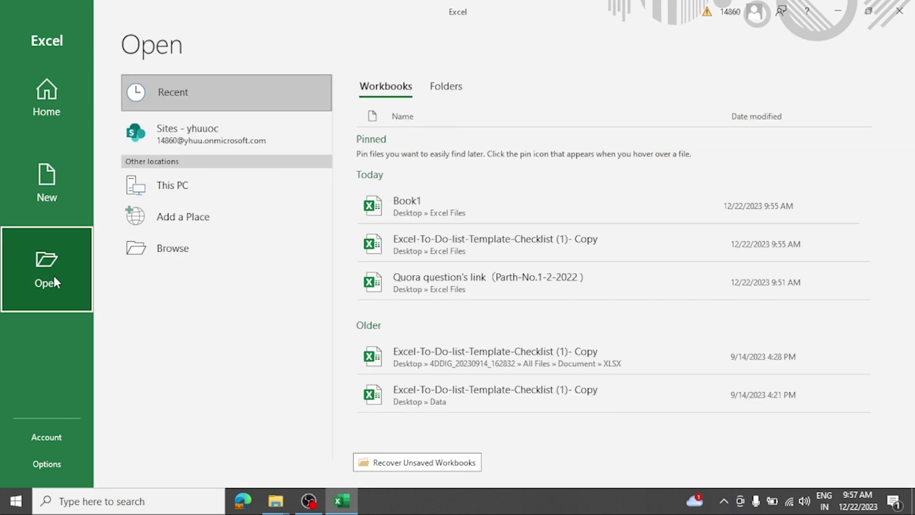
pyautogui.click(233, 190)
pyautogui.click(174, 108)
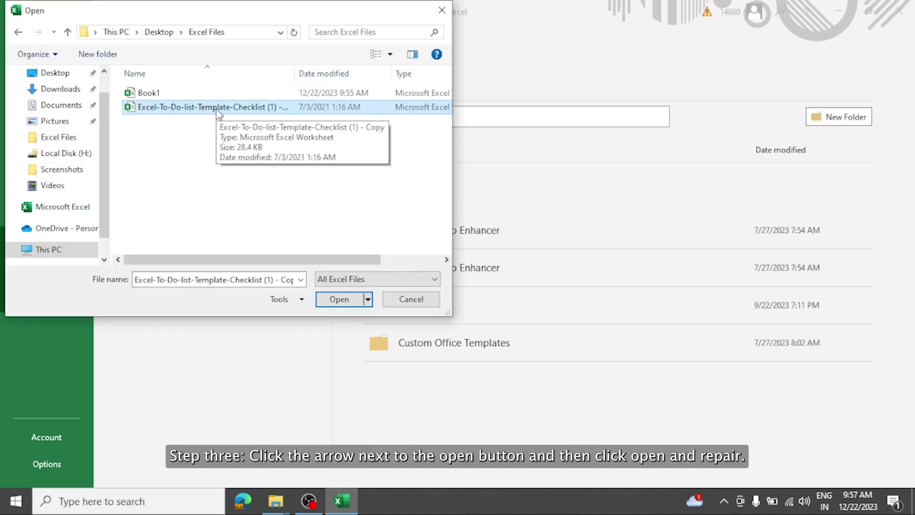
# Step: Use Open and Repair on it, then extract its data with formulas converted to values
pyautogui.click(368, 300)
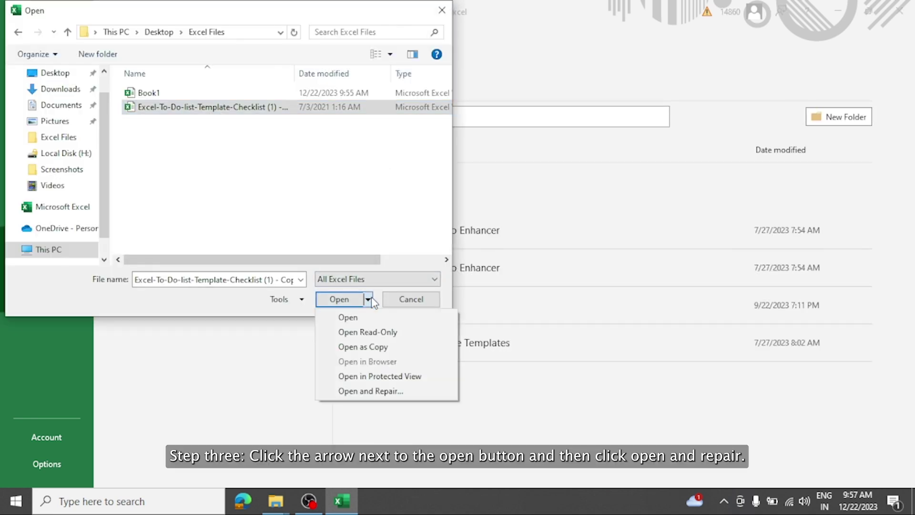
pyautogui.click(392, 391)
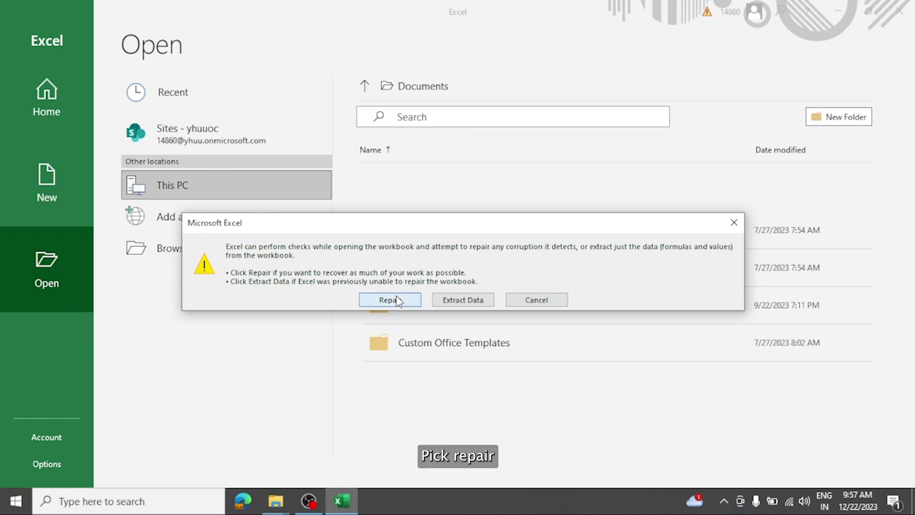
pyautogui.click(398, 300)
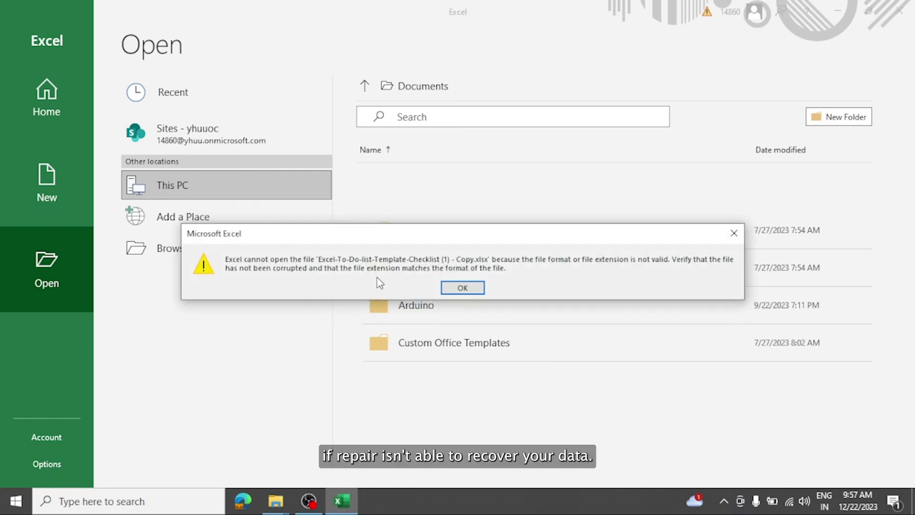
pyautogui.click(462, 287)
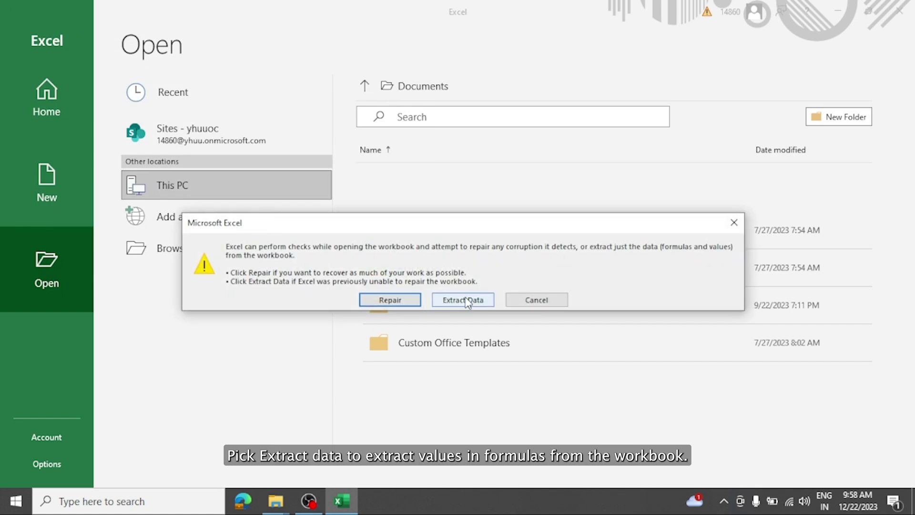
pyautogui.click(465, 300)
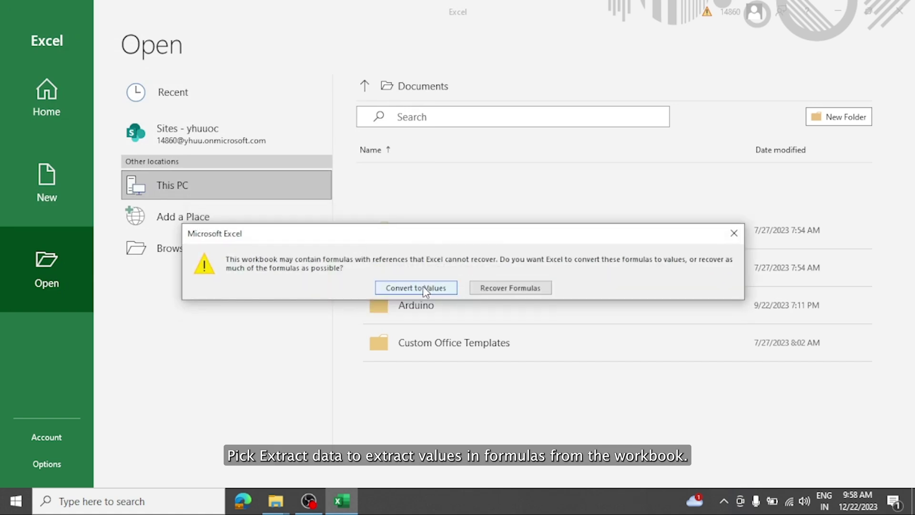
pyautogui.click(422, 285)
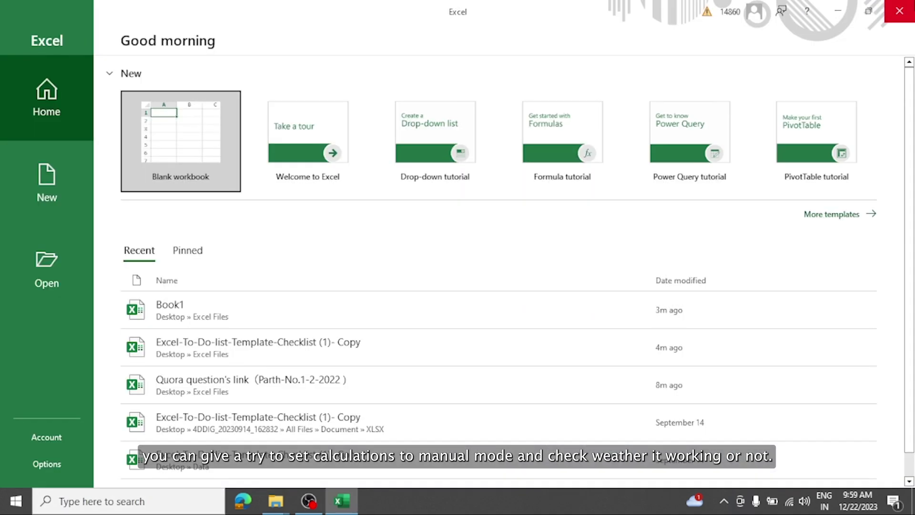
# Step: Create a blank workbook and bring up Excel Options through File > More > Options
pyautogui.click(204, 131)
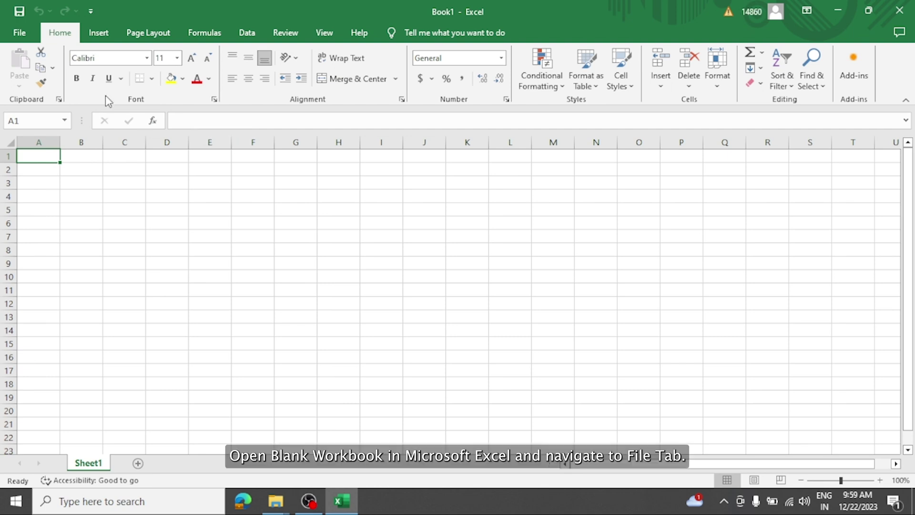
pyautogui.click(19, 31)
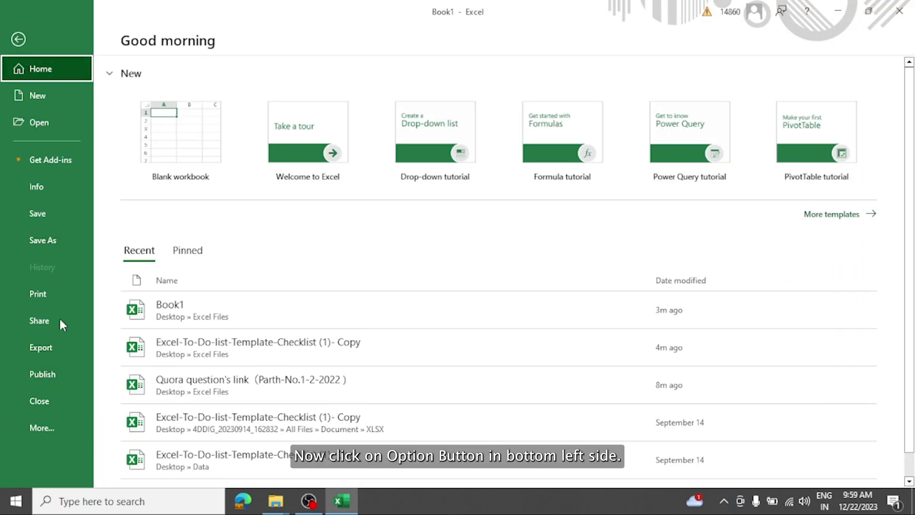
pyautogui.click(67, 427)
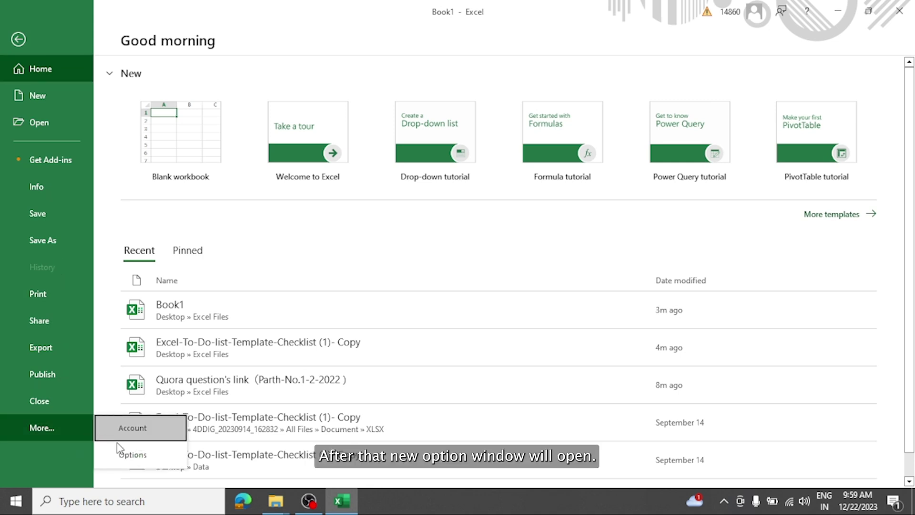
pyautogui.click(125, 454)
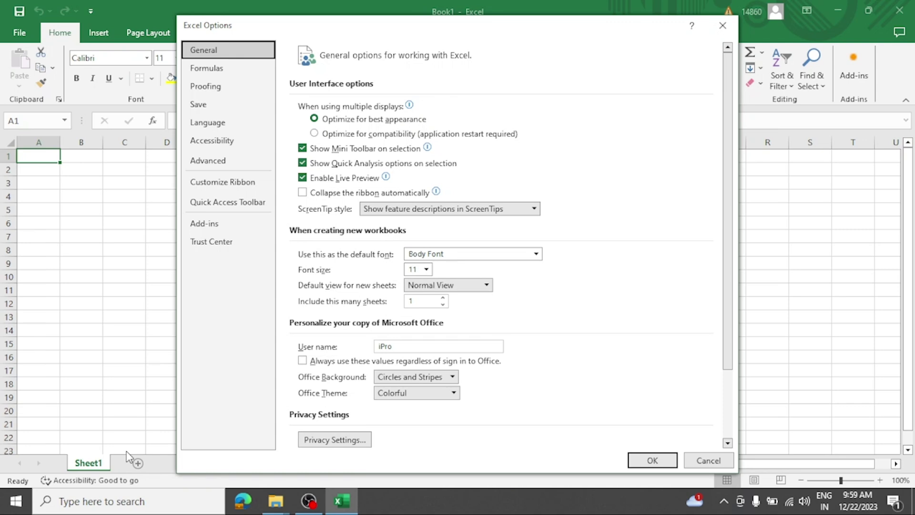
pyautogui.click(219, 71)
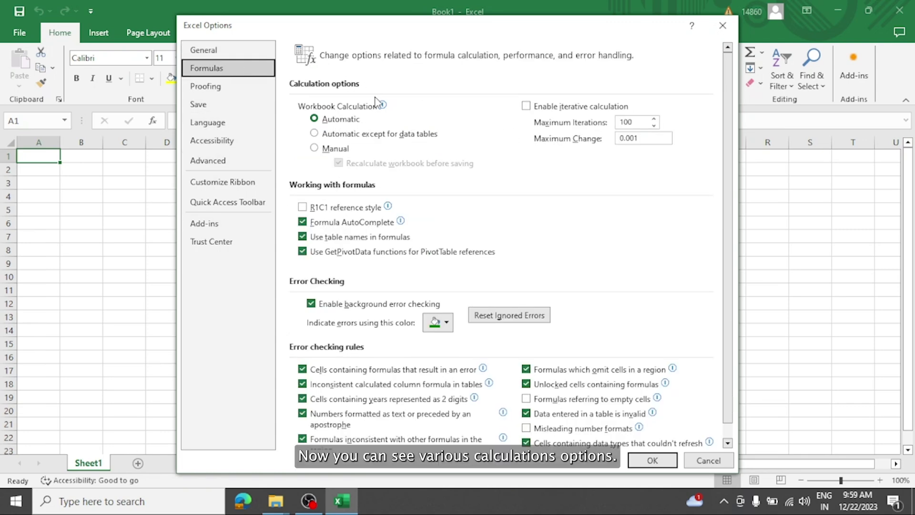
pyautogui.moveTo(380, 118)
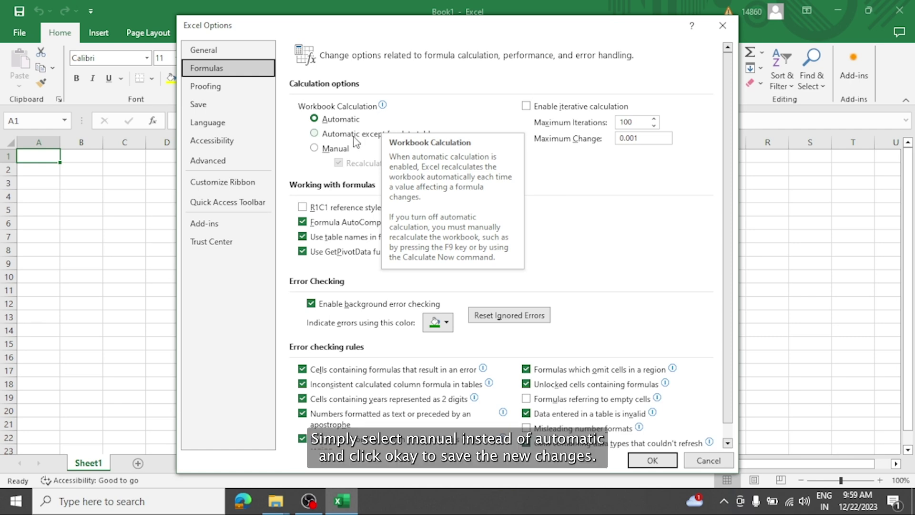
pyautogui.click(324, 151)
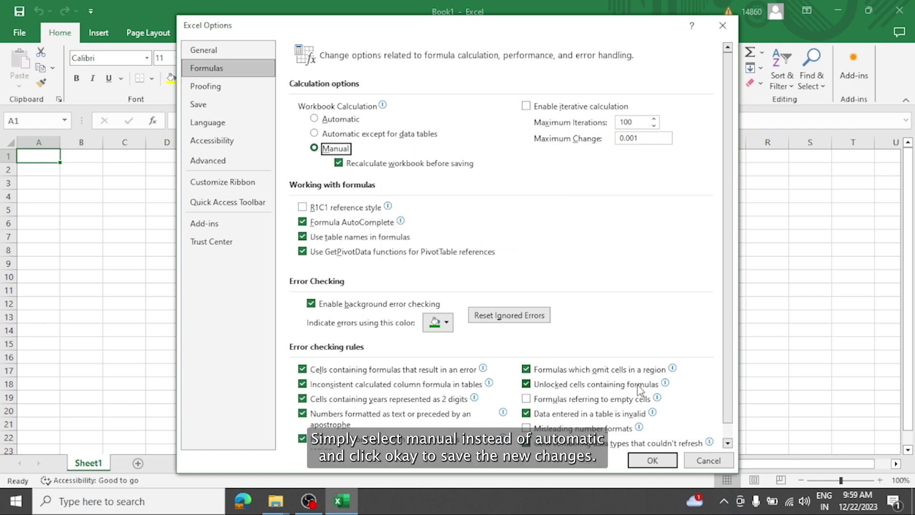
pyautogui.click(652, 460)
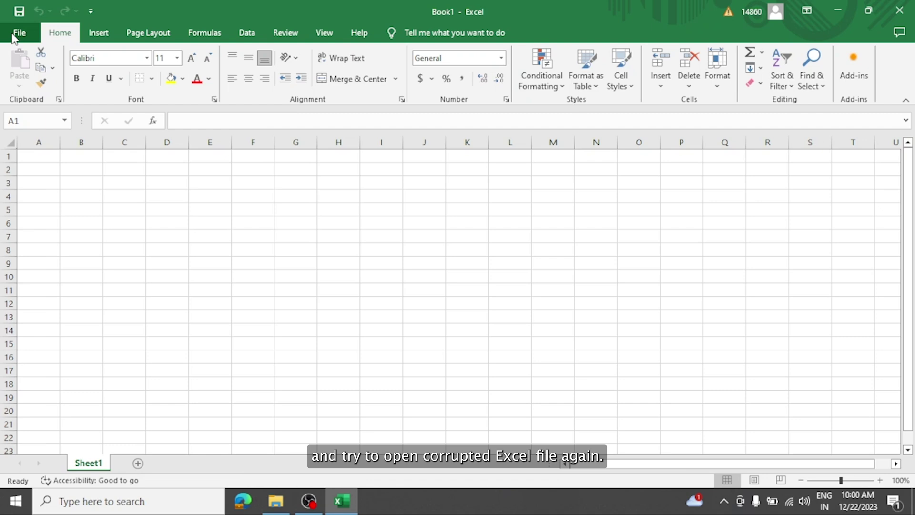
pyautogui.click(20, 33)
pyautogui.click(264, 360)
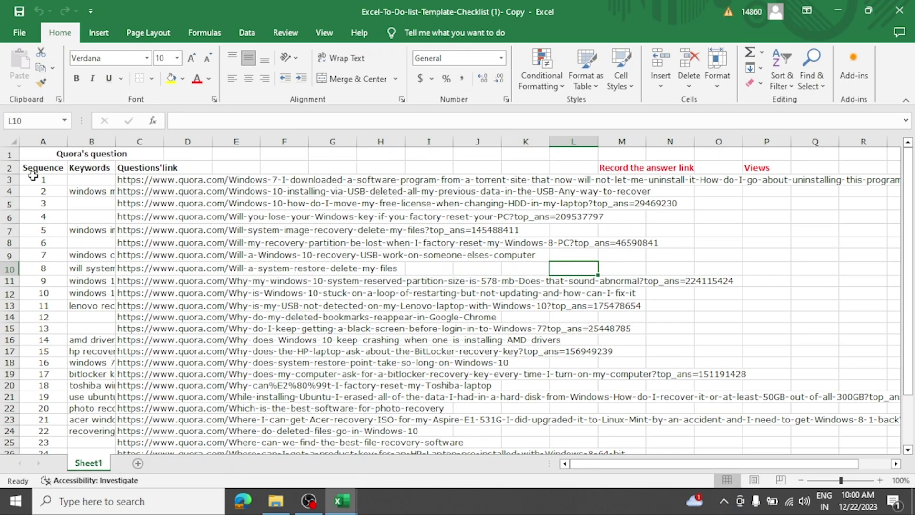
pyautogui.moveTo(31, 156); pyautogui.dragTo(501, 365)
pyautogui.click(626, 305)
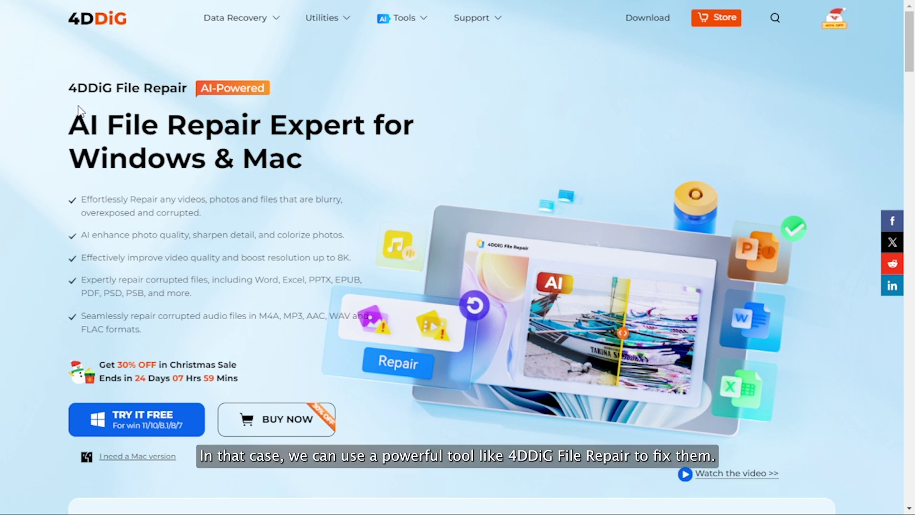
# Step: Highlight the 4DDiG File Repair product name and its bullet about repairing Excel files
pyautogui.moveTo(69, 88); pyautogui.dragTo(194, 94)
pyautogui.click(194, 93)
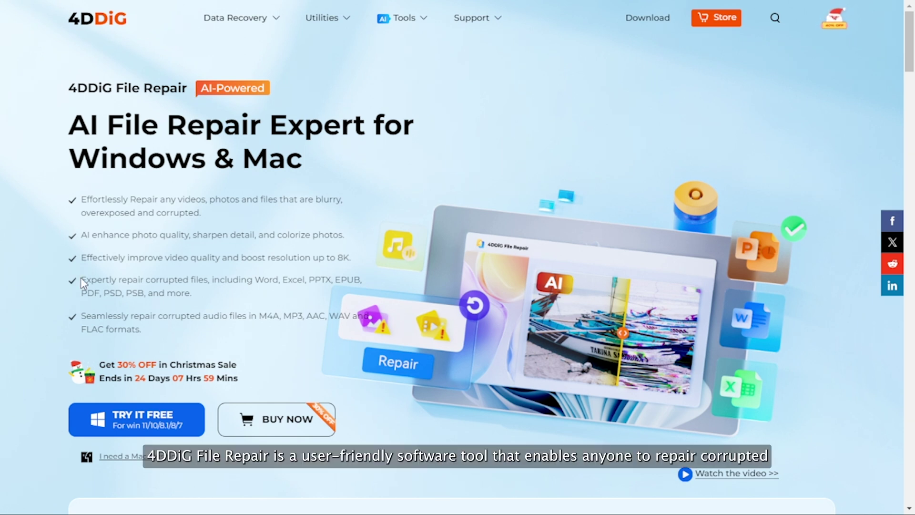
pyautogui.moveTo(81, 279); pyautogui.dragTo(206, 294)
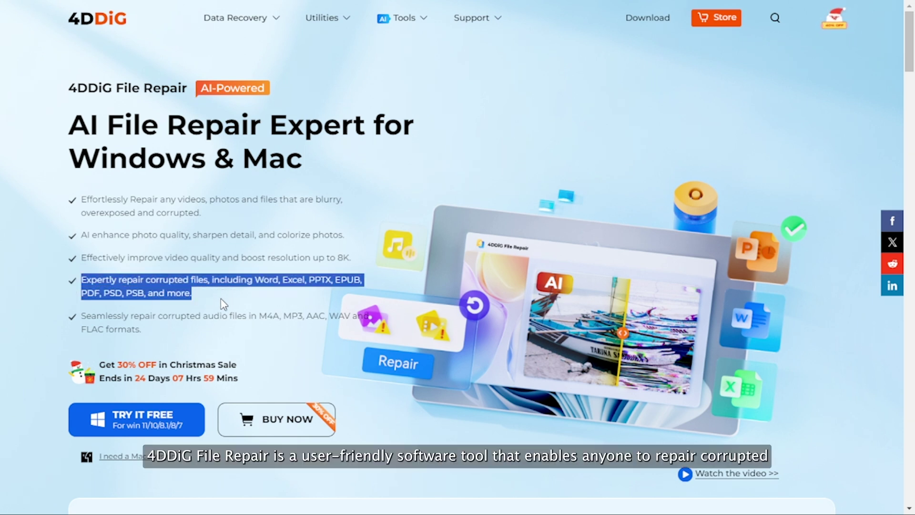
pyautogui.click(224, 304)
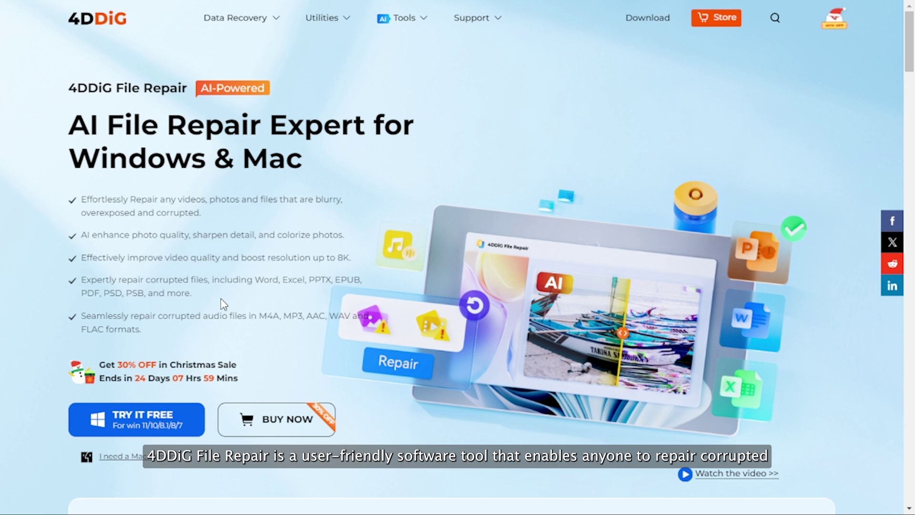
# Step: Highlight the 'What Can 4DDiG File Repair Tool Do for You?' heading and download the free trial
pyautogui.scroll(-9, 223, 300)
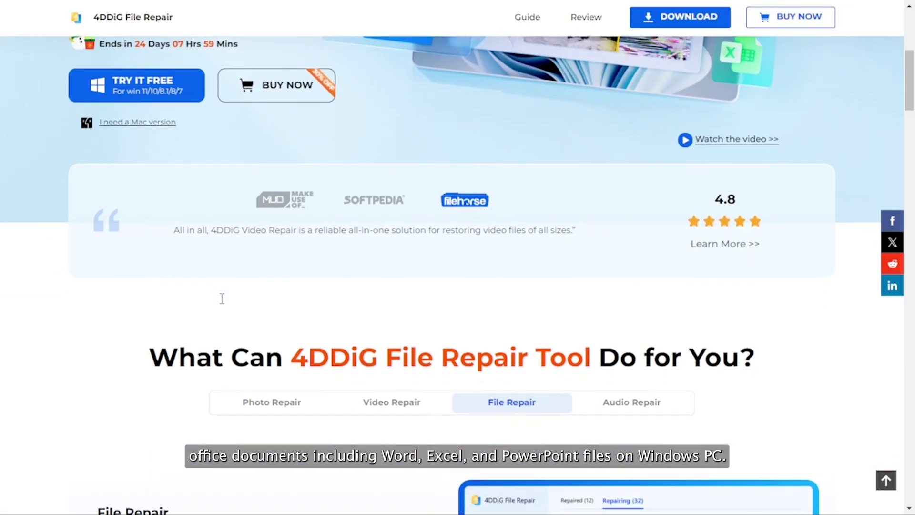
pyautogui.scroll(-4, 223, 298)
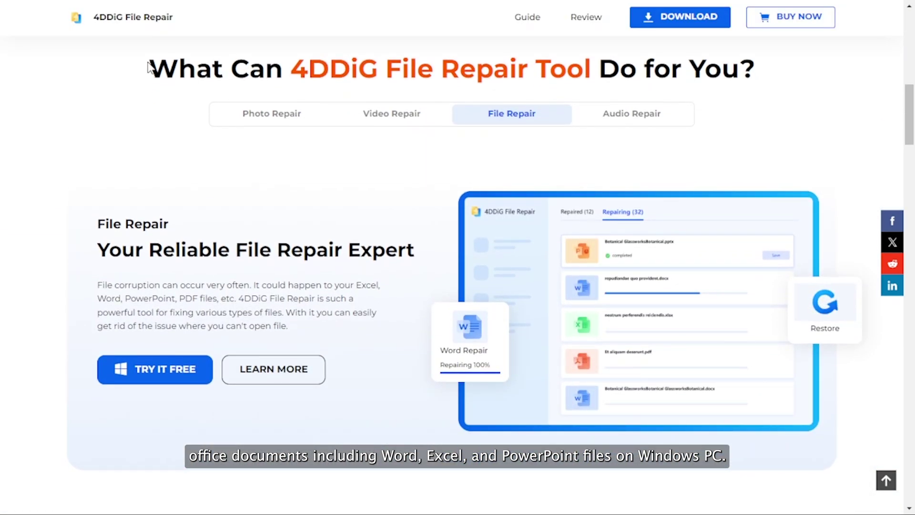
pyautogui.moveTo(143, 67); pyautogui.dragTo(764, 78)
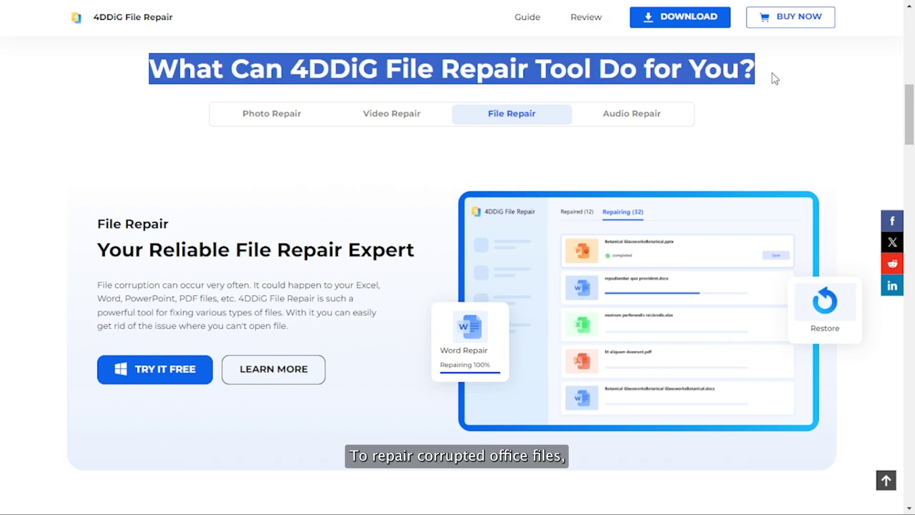
pyautogui.click(775, 79)
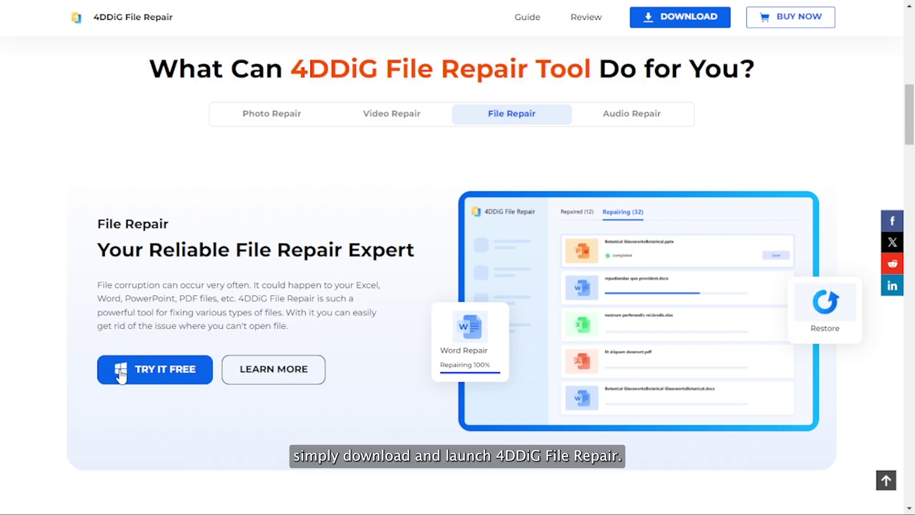
pyautogui.click(143, 374)
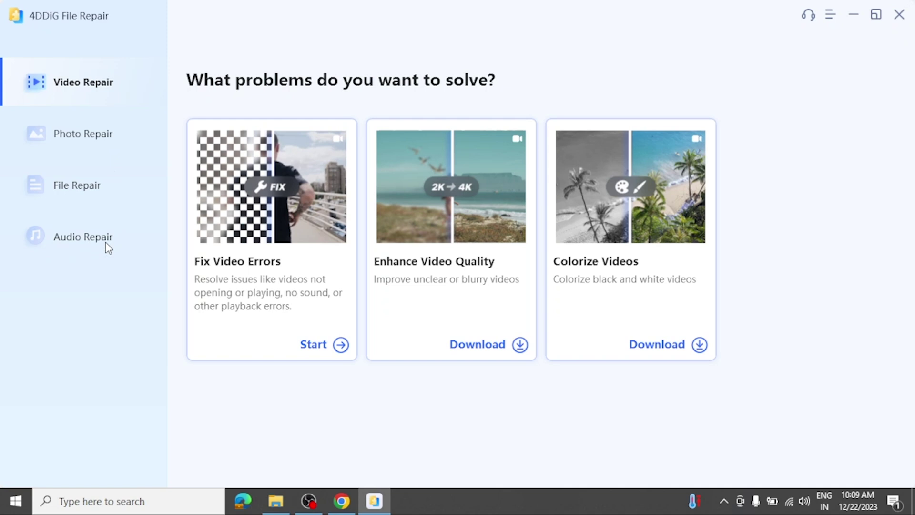
# Step: Add 'Excel-To-Do-list-Template-Checklist (1)- Copy.xlsx' under File Repair, repair it, and view the results
pyautogui.click(99, 186)
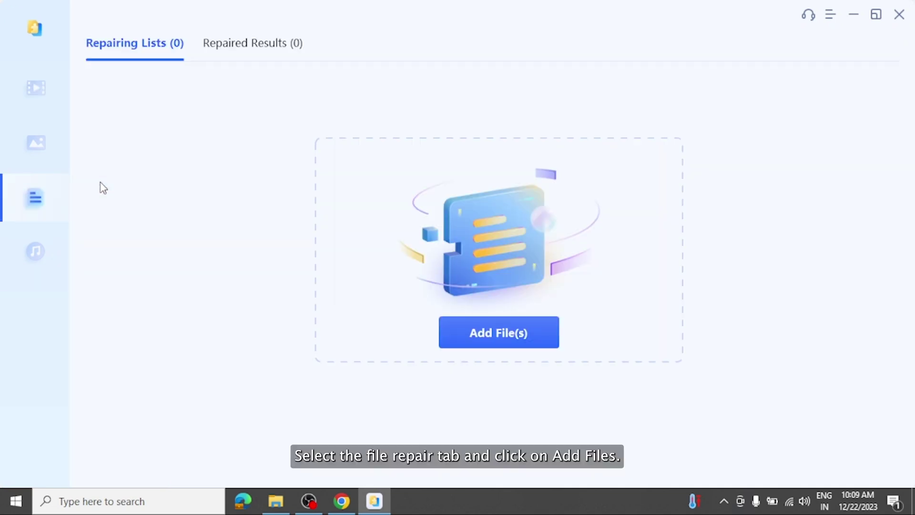
pyautogui.click(499, 330)
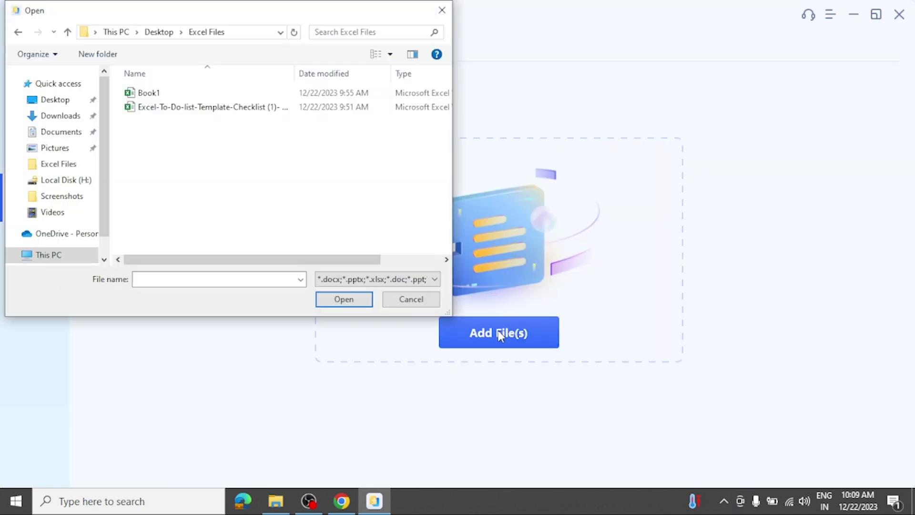
pyautogui.click(200, 109)
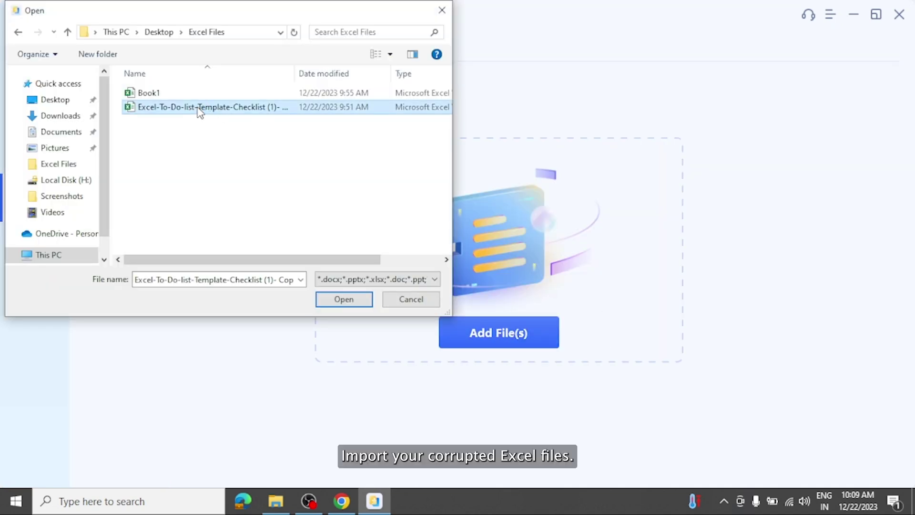
pyautogui.click(343, 299)
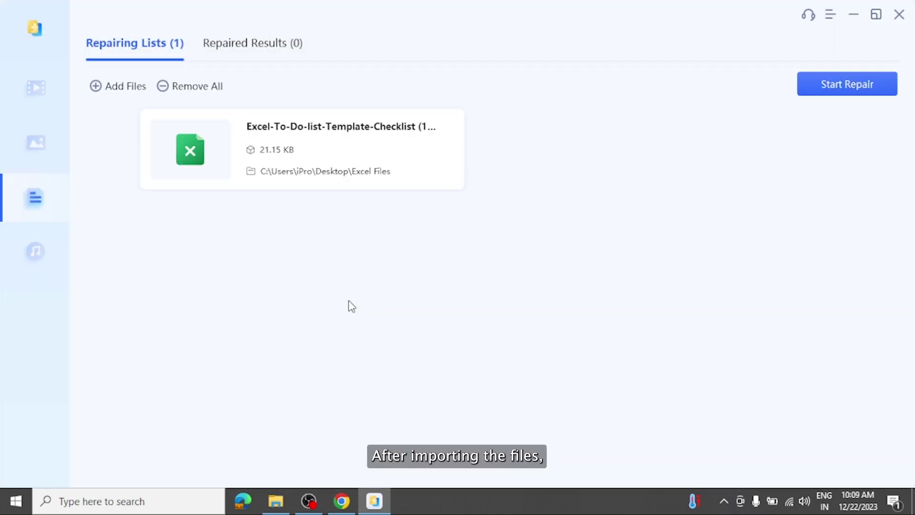
pyautogui.click(837, 86)
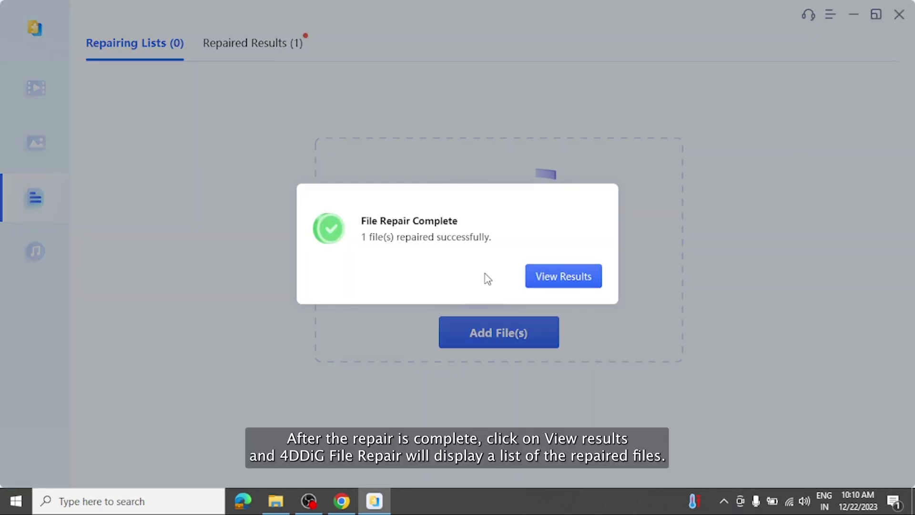
pyautogui.click(566, 273)
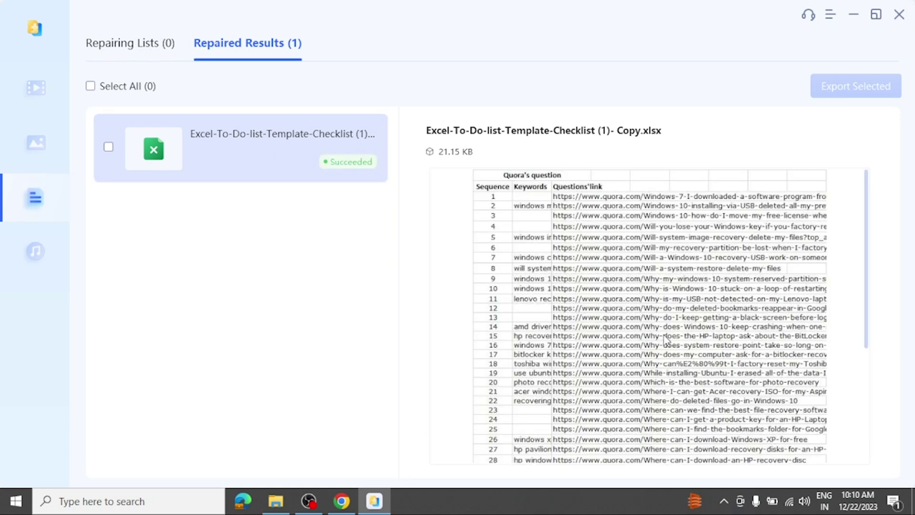
# Step: Export the repaired workbook to the Desktop and select it in the Desktop folder
pyautogui.scroll(-5, 665, 336)
pyautogui.scroll(5, 664, 336)
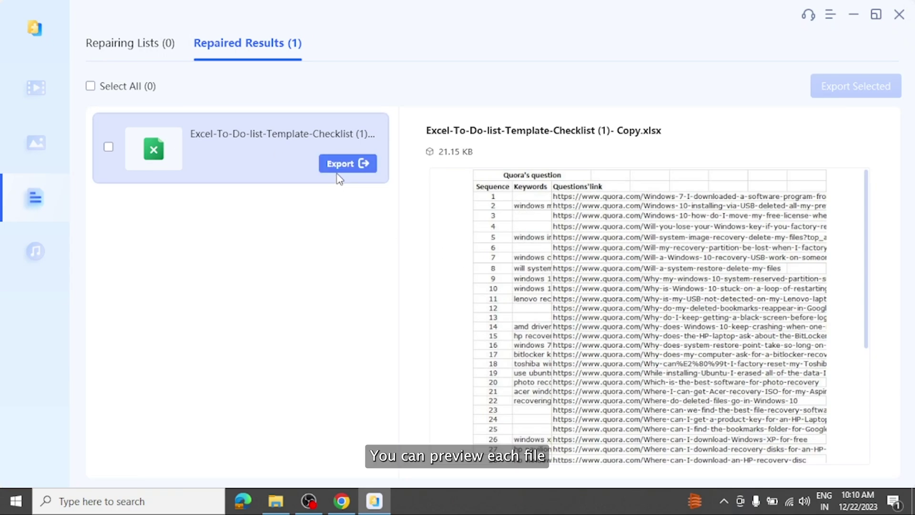
pyautogui.click(338, 166)
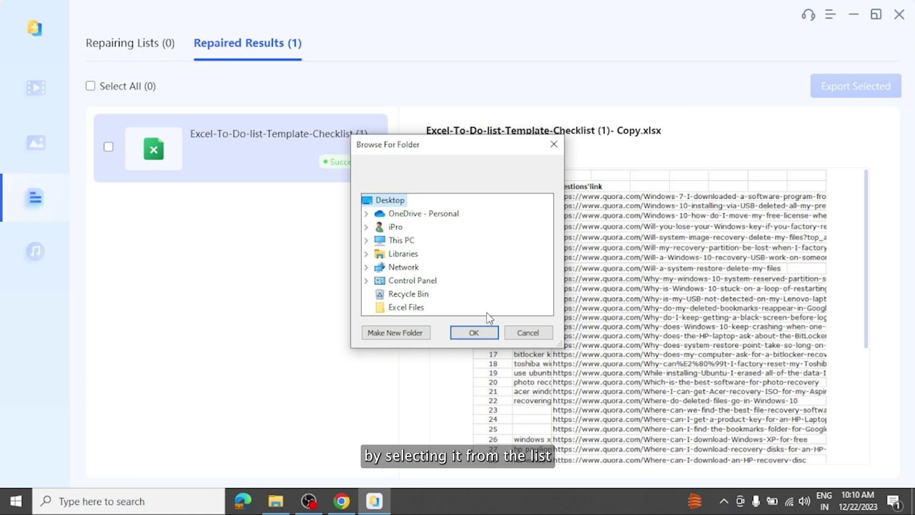
pyautogui.click(476, 331)
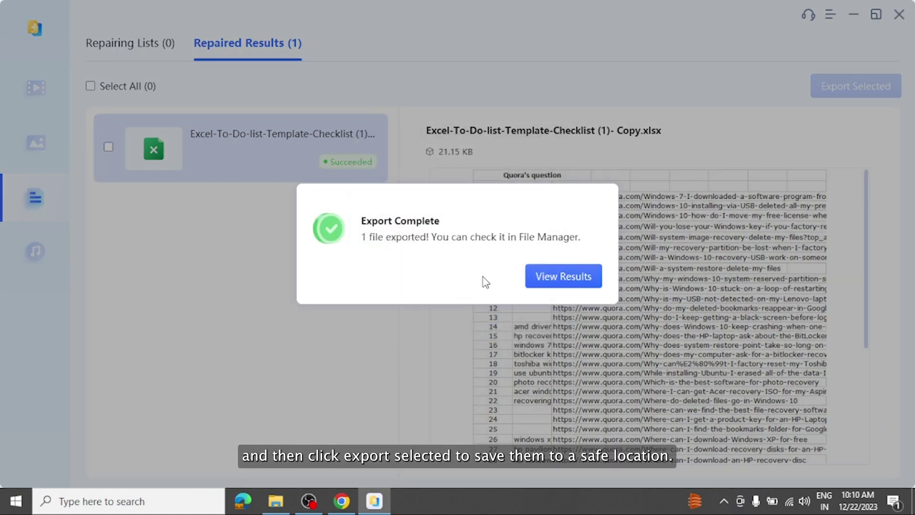
pyautogui.click(565, 279)
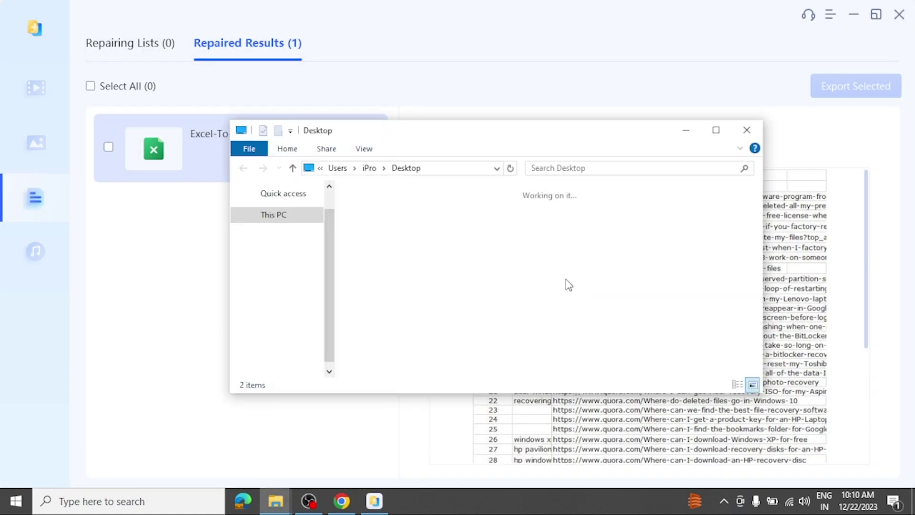
pyautogui.click(447, 226)
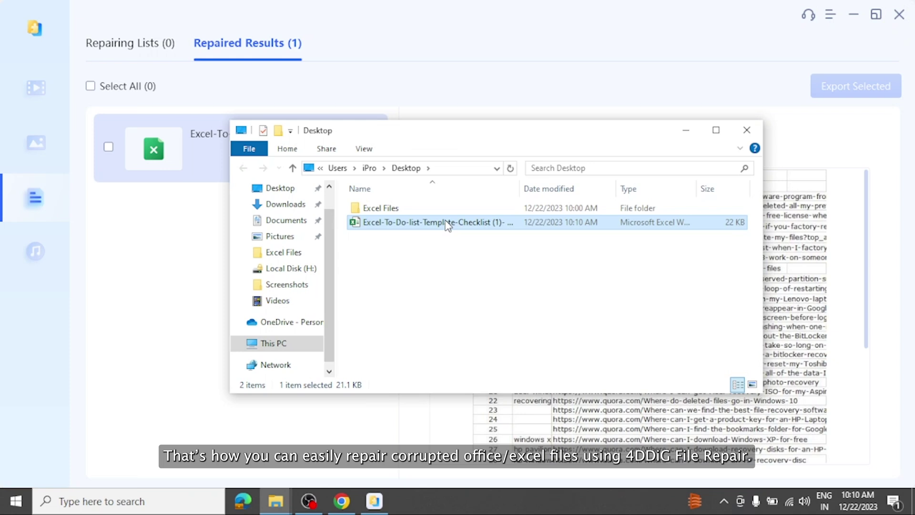
pyautogui.doubleClick(494, 223)
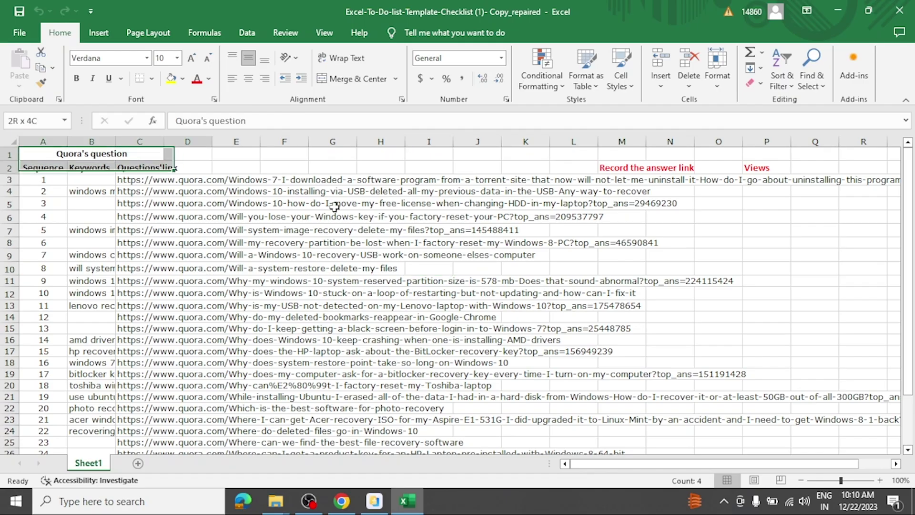
pyautogui.moveTo(334, 206); pyautogui.dragTo(726, 365)
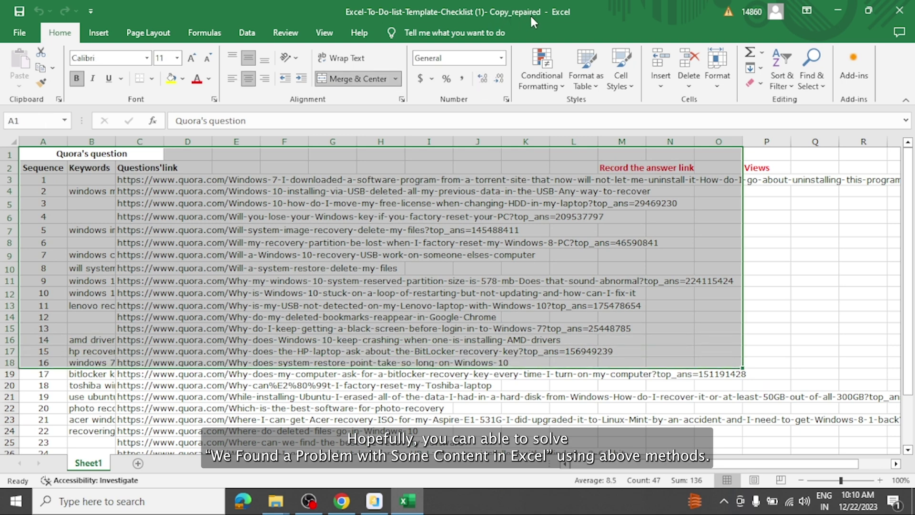
pyautogui.click(900, 10)
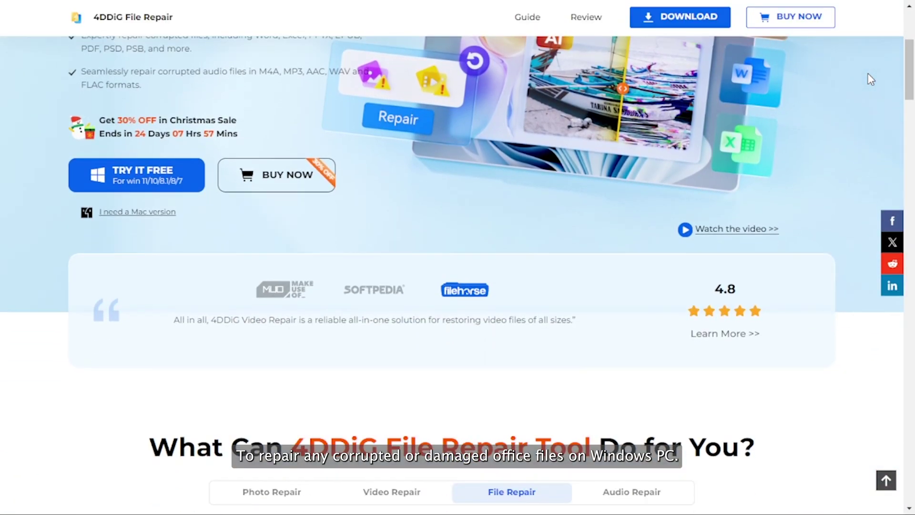
pyautogui.scroll(-8, 870, 79)
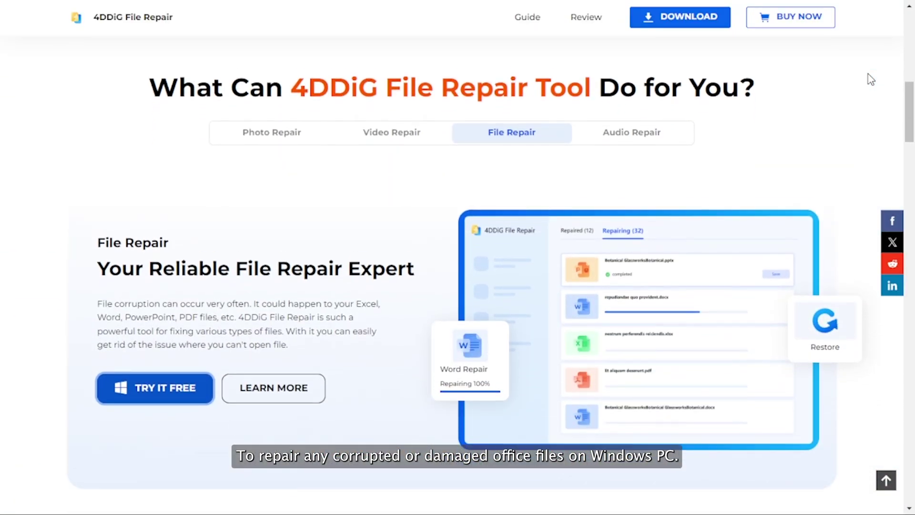
pyautogui.scroll(-5, 871, 80)
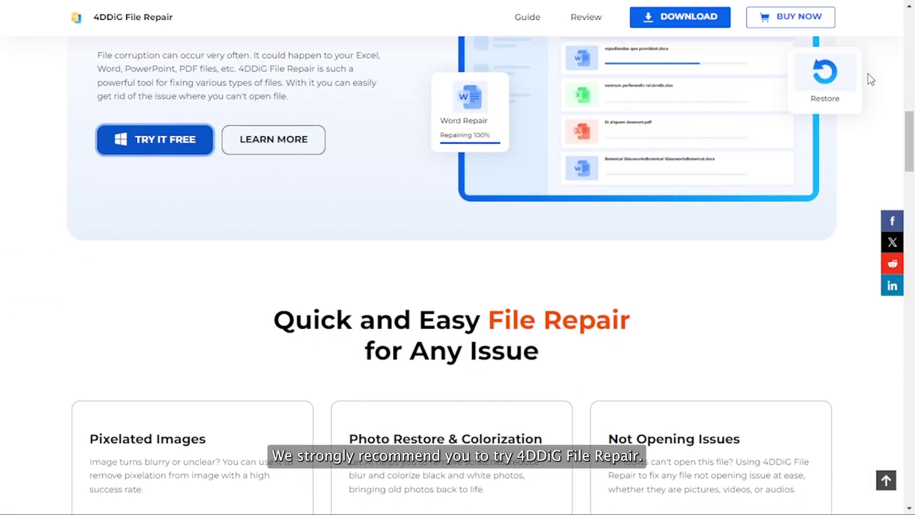
pyautogui.scroll(-8, 871, 80)
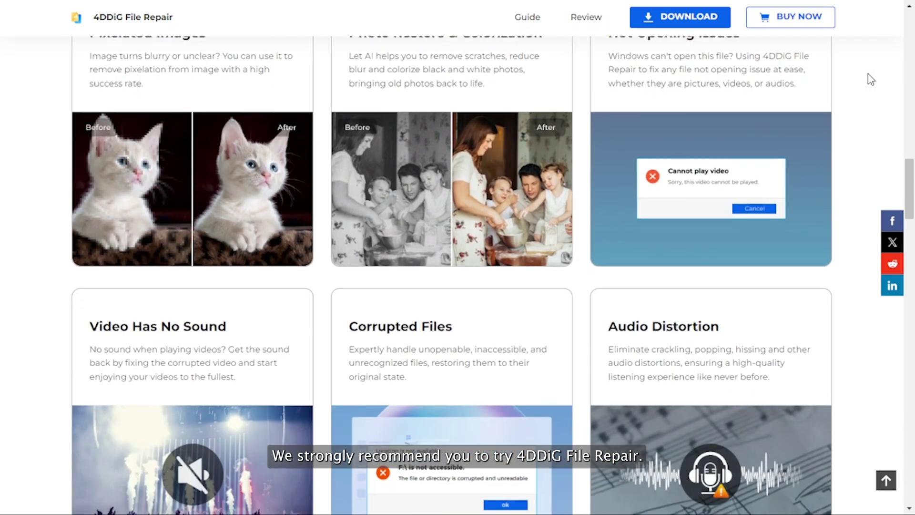
pyautogui.scroll(-10, 871, 80)
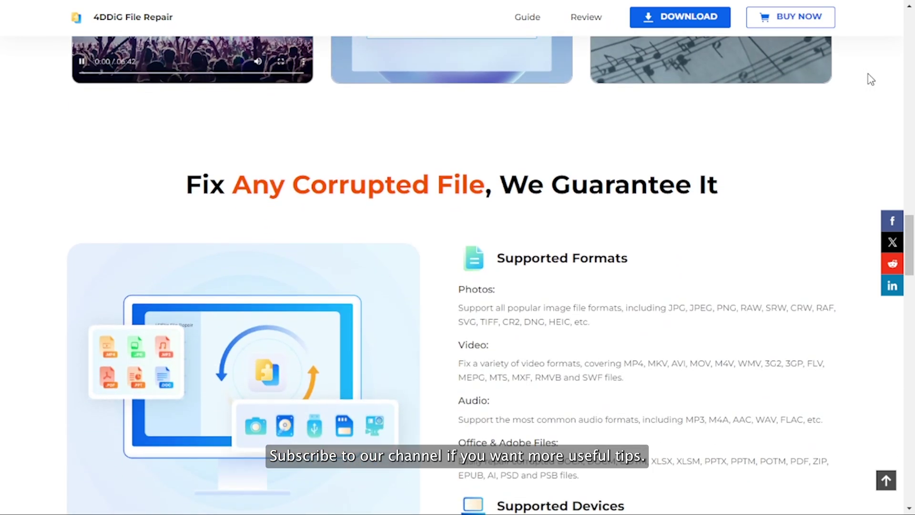
pyautogui.scroll(-2, 871, 80)
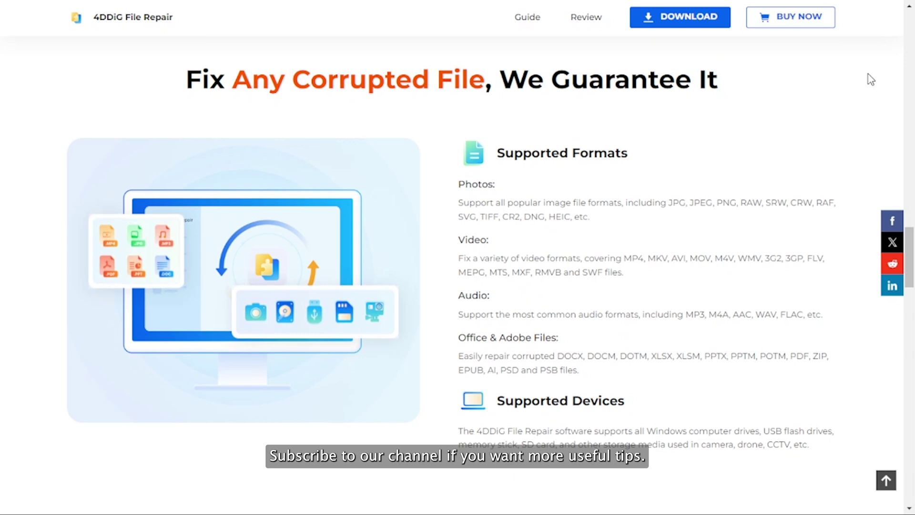
pyautogui.scroll(-10, 871, 80)
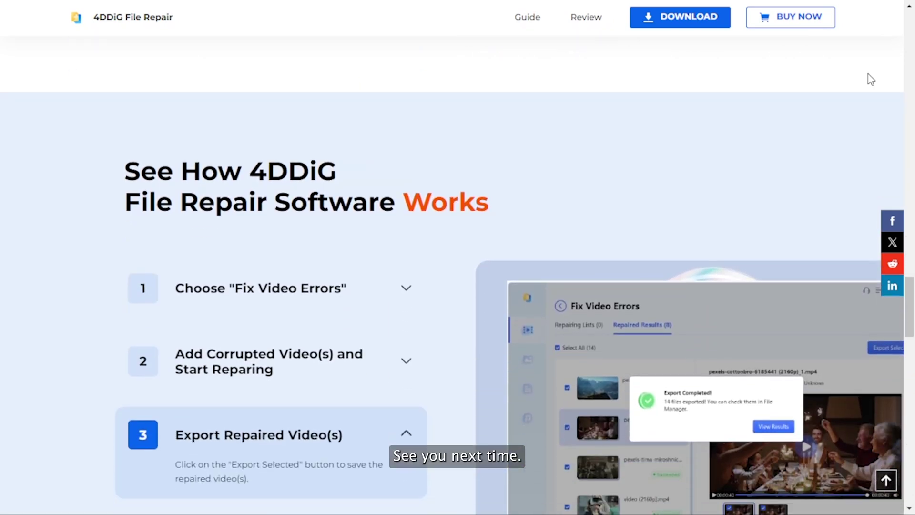